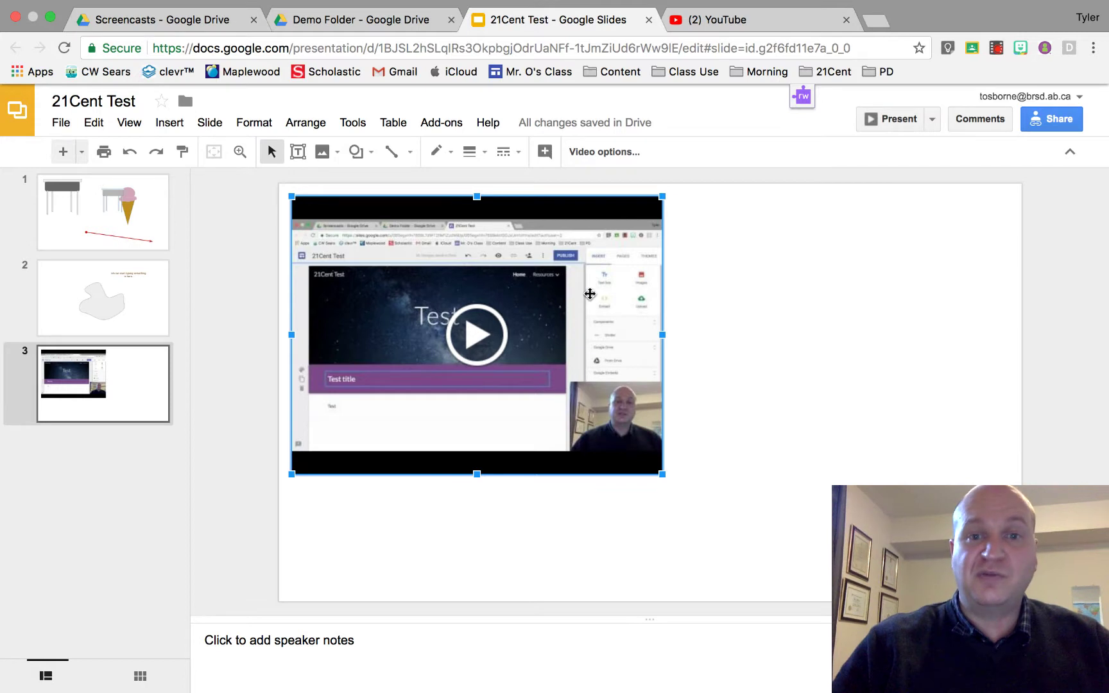
- Move the slide 3 video right and down, then back up near the slide centre
{"action": "left_click_drag", "start_coordinate": [590, 294], "coordinate": [744, 335]}
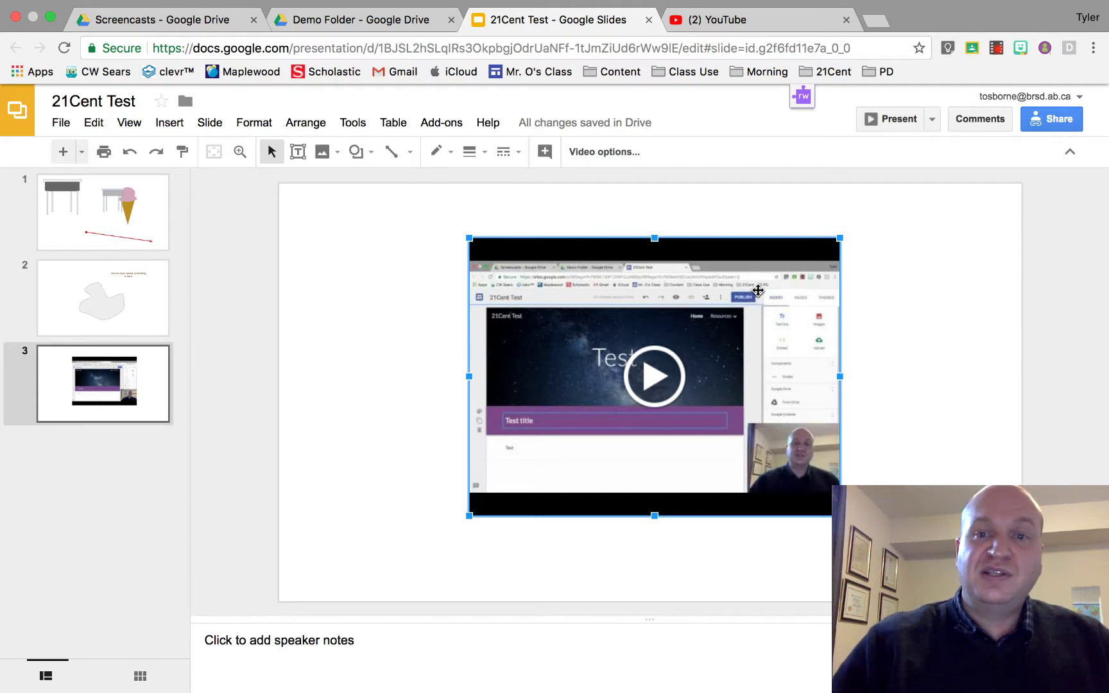
{"action": "left_click_drag", "start_coordinate": [758, 291], "coordinate": [704, 270]}
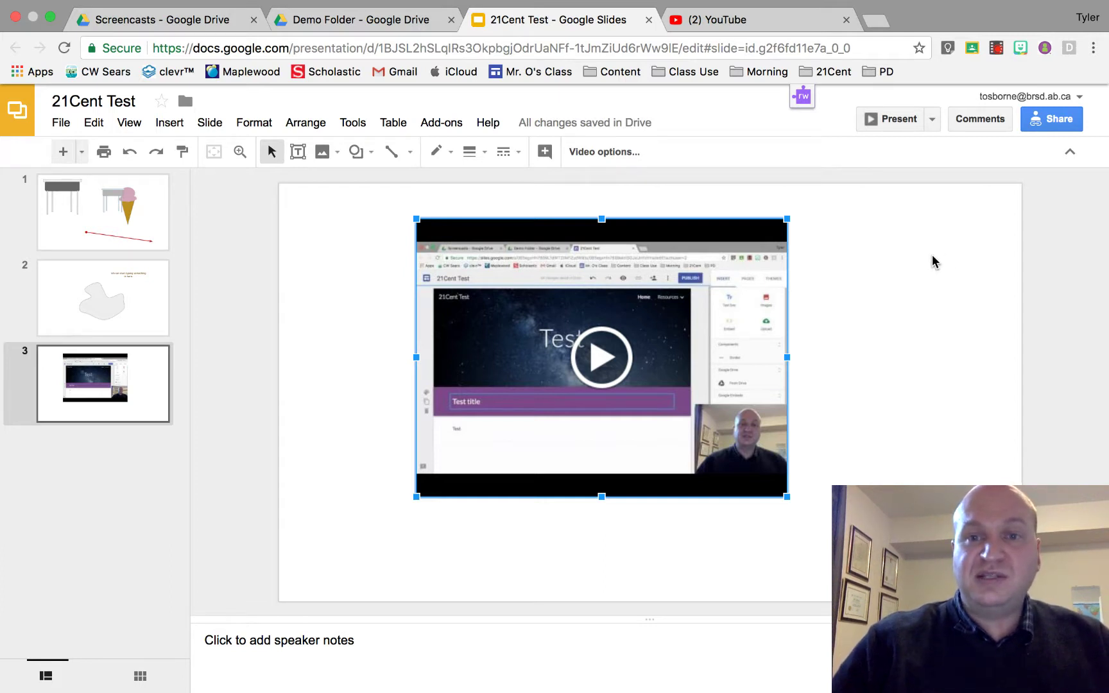
{"action": "left_click", "coordinate": [865, 257]}
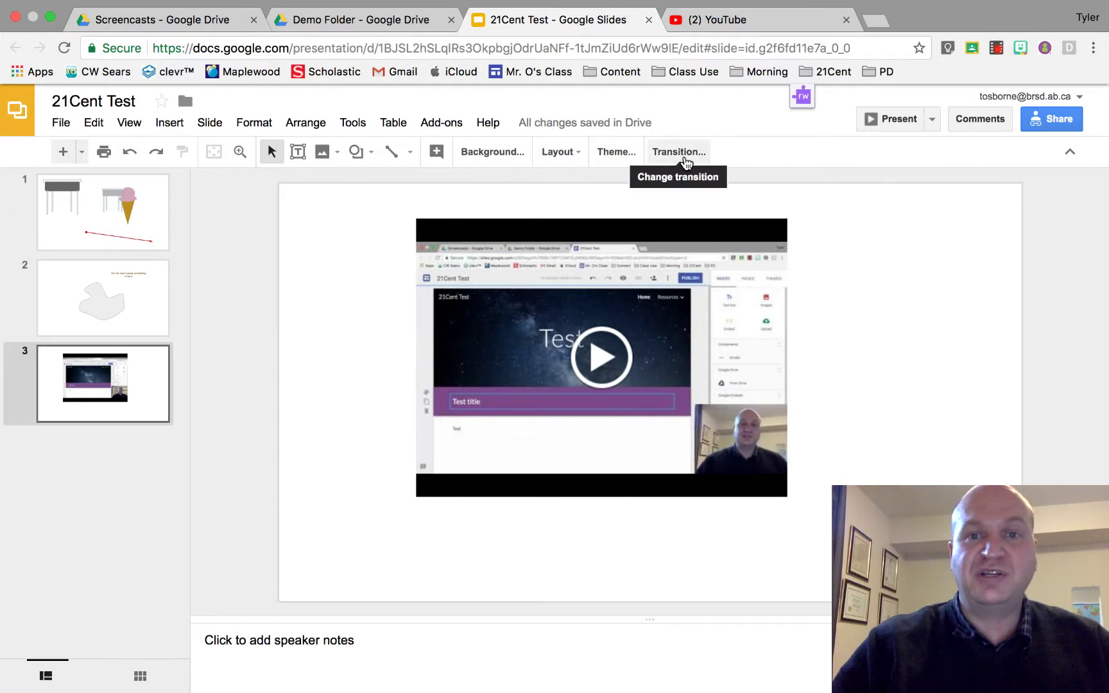
- Turn on Auto-play when presenting in the slide 3 video's Video options
{"action": "left_click", "coordinate": [608, 246]}
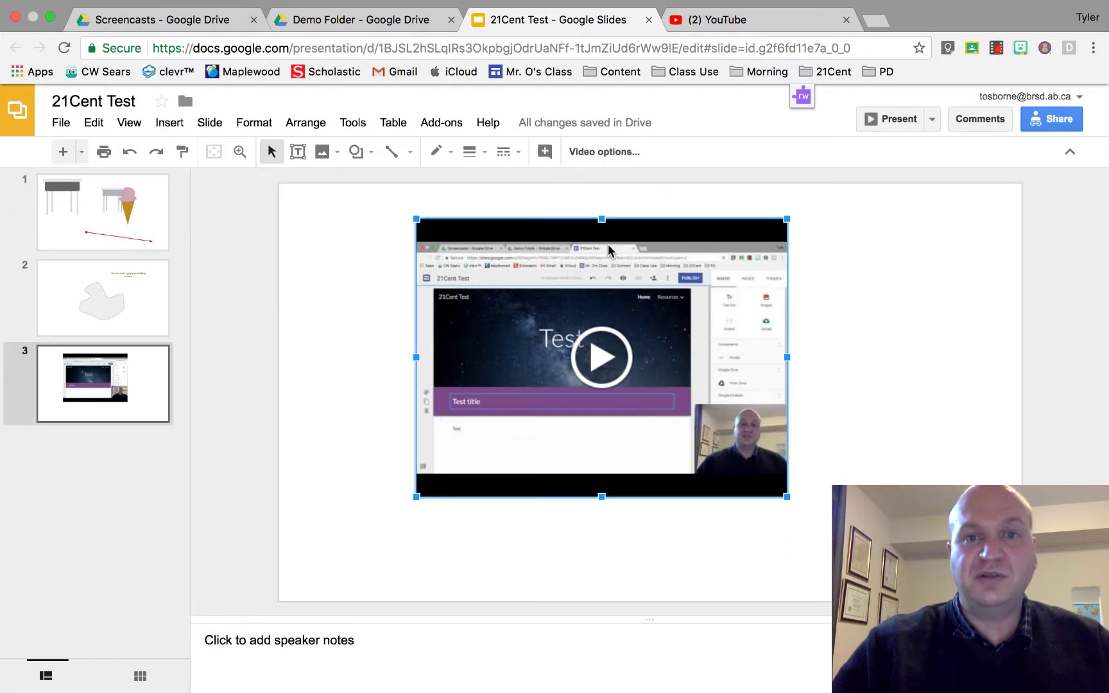
{"action": "left_click", "coordinate": [597, 154]}
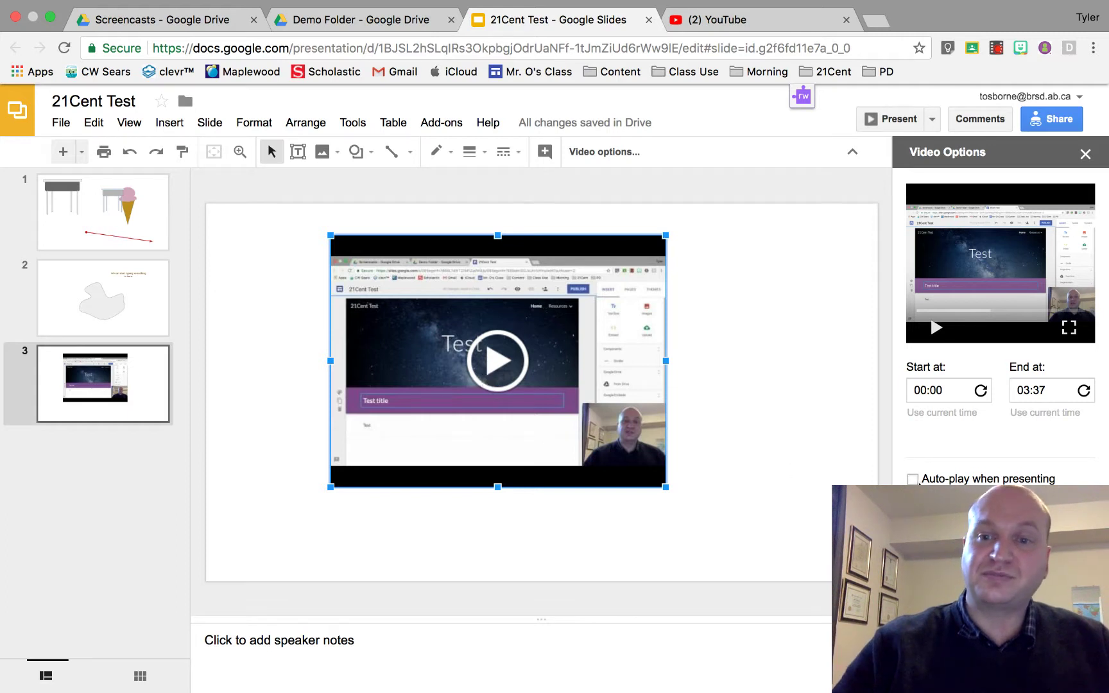
{"action": "left_click", "coordinate": [912, 478]}
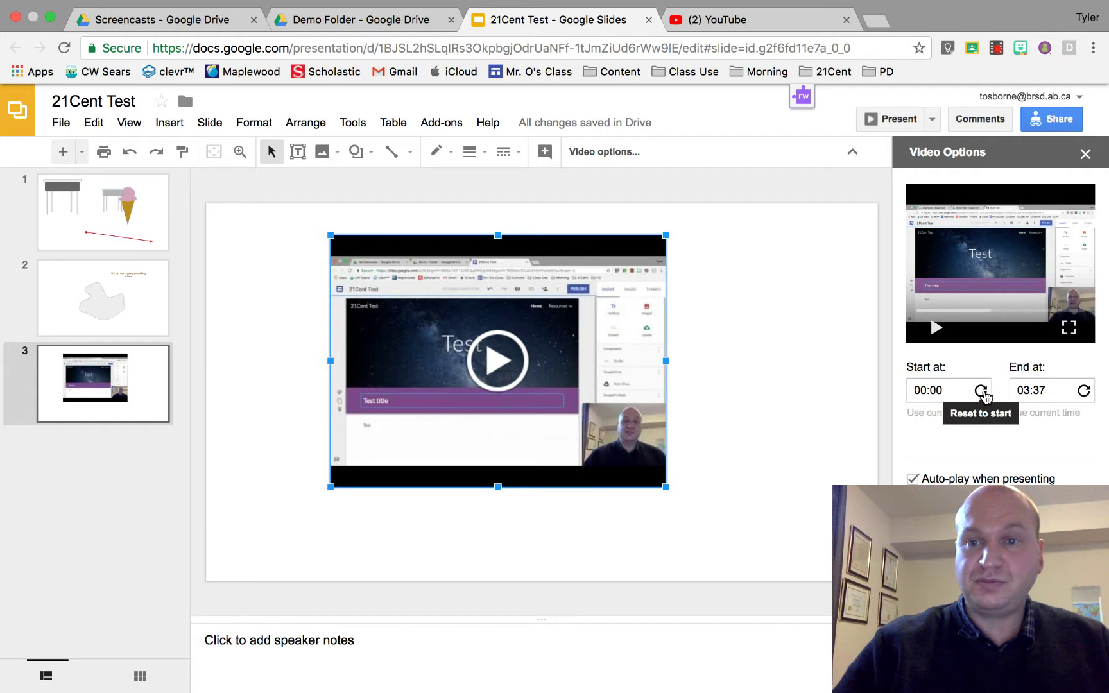
{"action": "left_click", "coordinate": [946, 392]}
- Set the video's Start at to 00:50 and End at to 01:10, then close the options panel
{"action": "key", "text": "BackSpace"}
{"action": "key", "text": "BackSpace"}
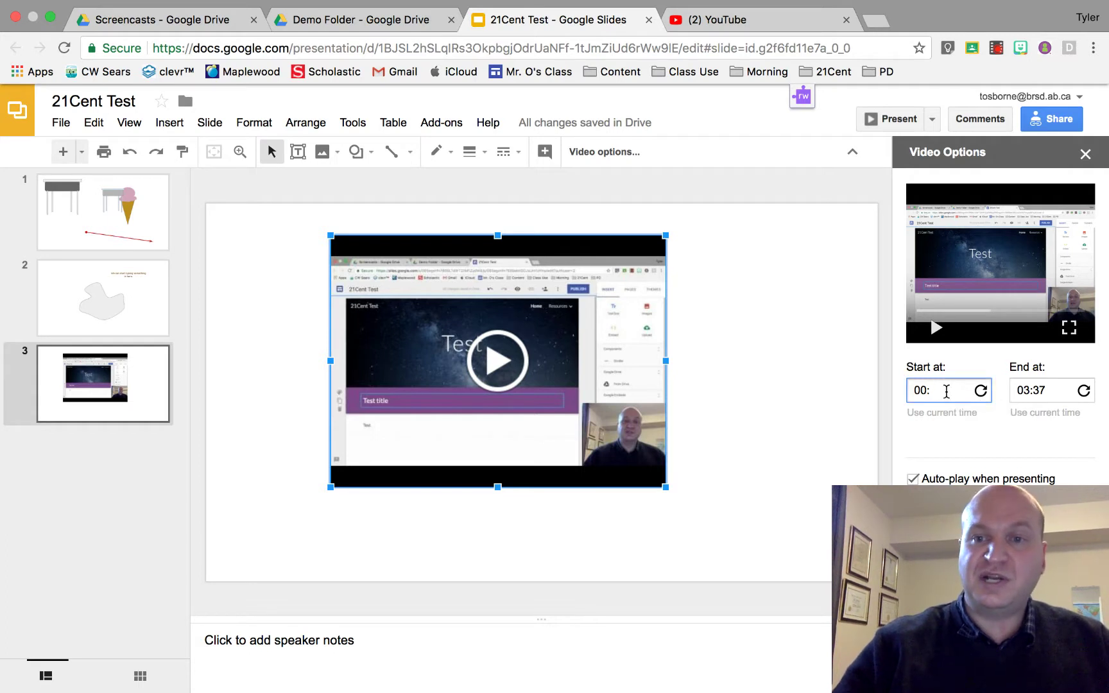
{"action": "type", "text": "50"}
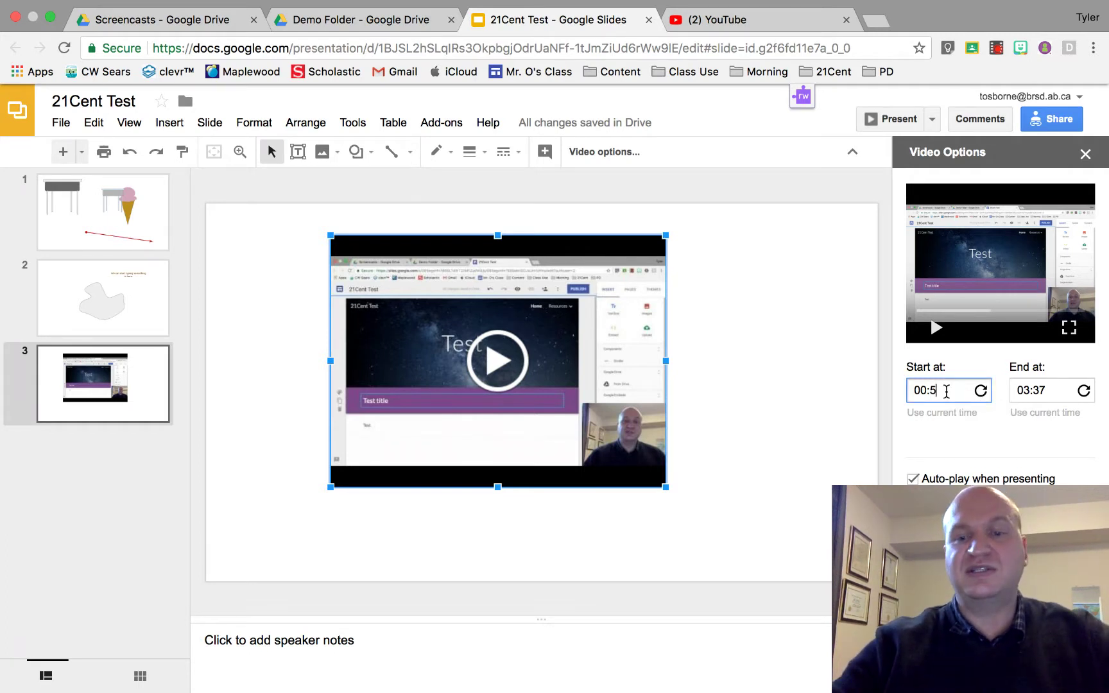
{"action": "left_click", "coordinate": [1048, 391]}
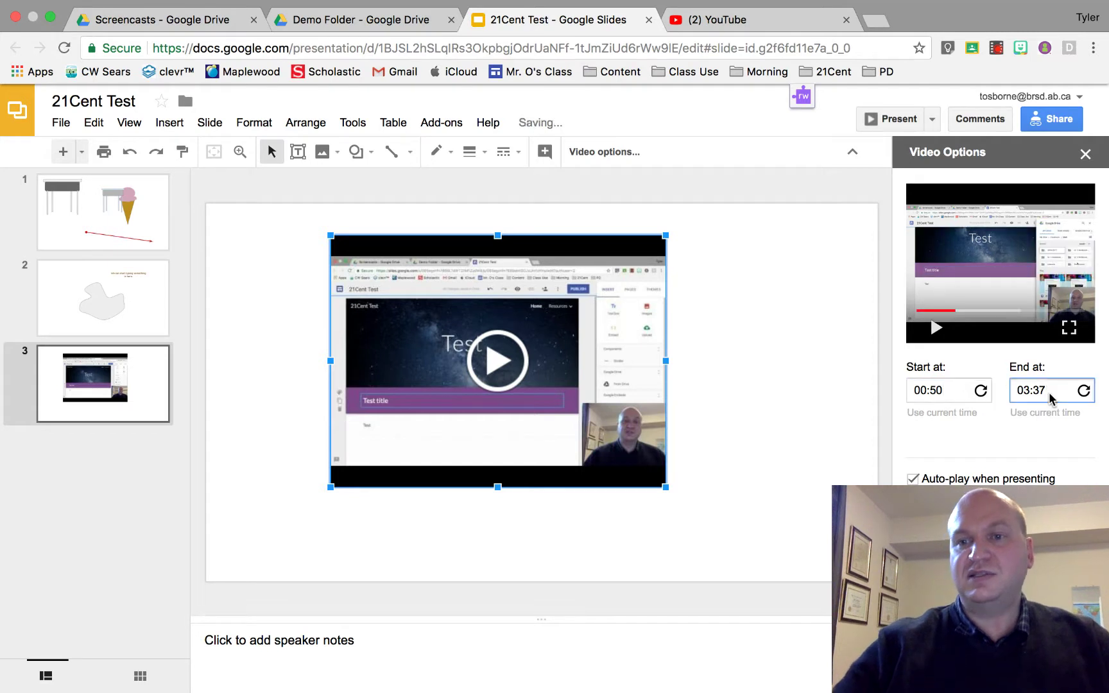
{"action": "key", "text": "BackSpace"}
{"action": "key", "text": "BackSpace"}
{"action": "key", "text": "BackSpace"}
{"action": "key", "text": "BackSpace"}
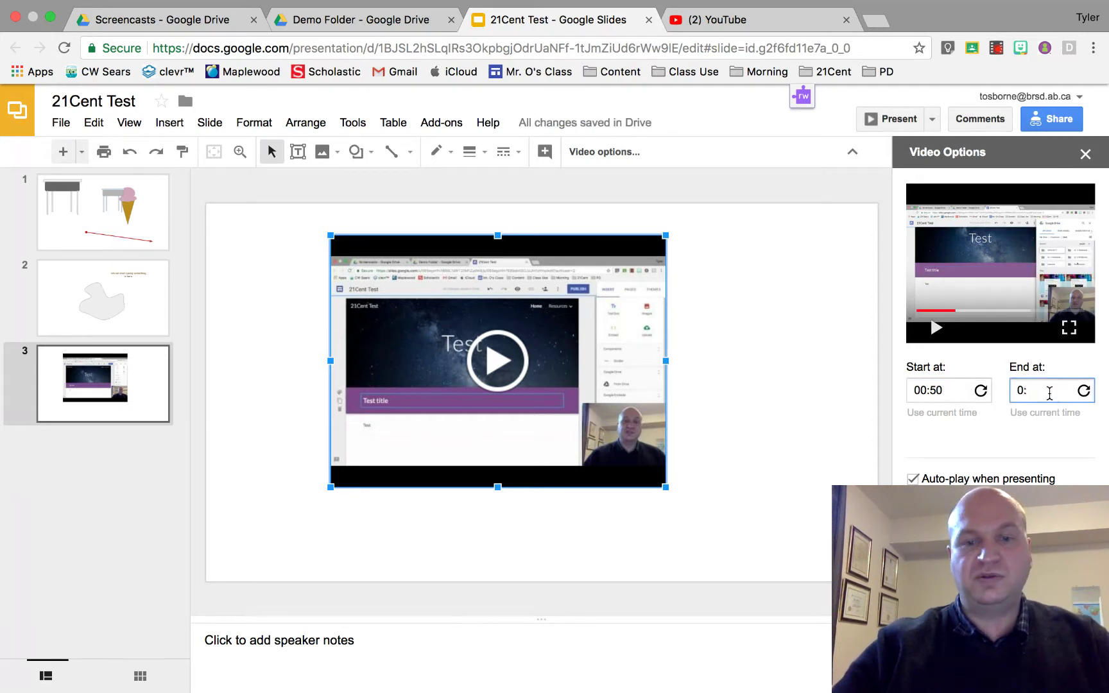
{"action": "type", "text": "1:10"}
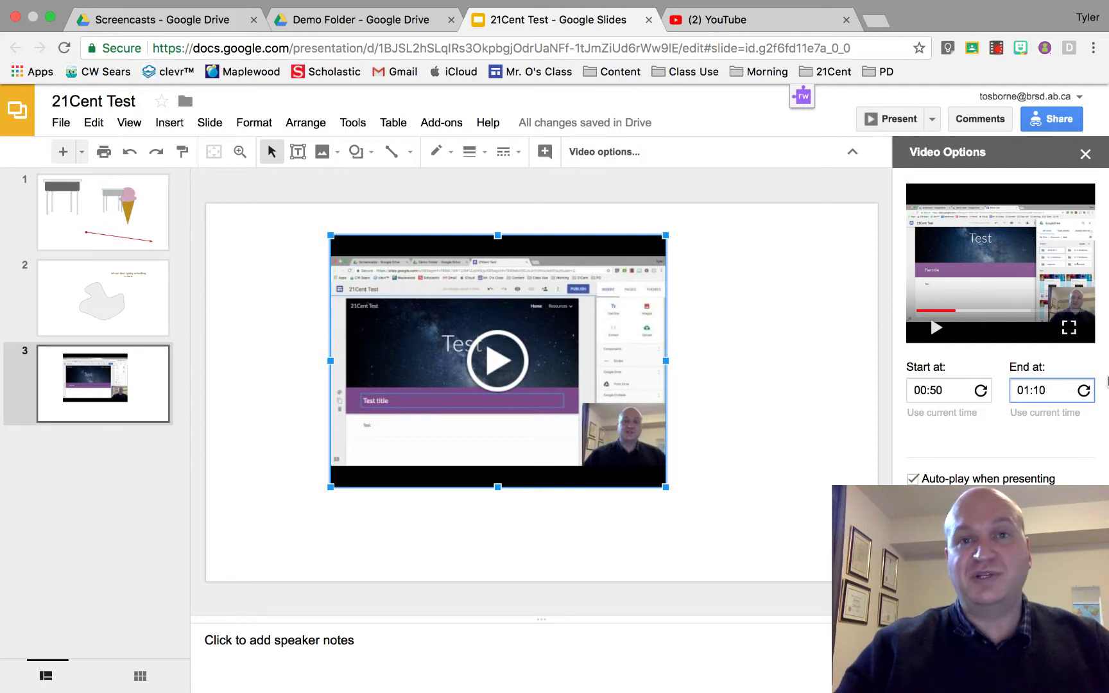
{"action": "left_click", "coordinate": [1084, 156]}
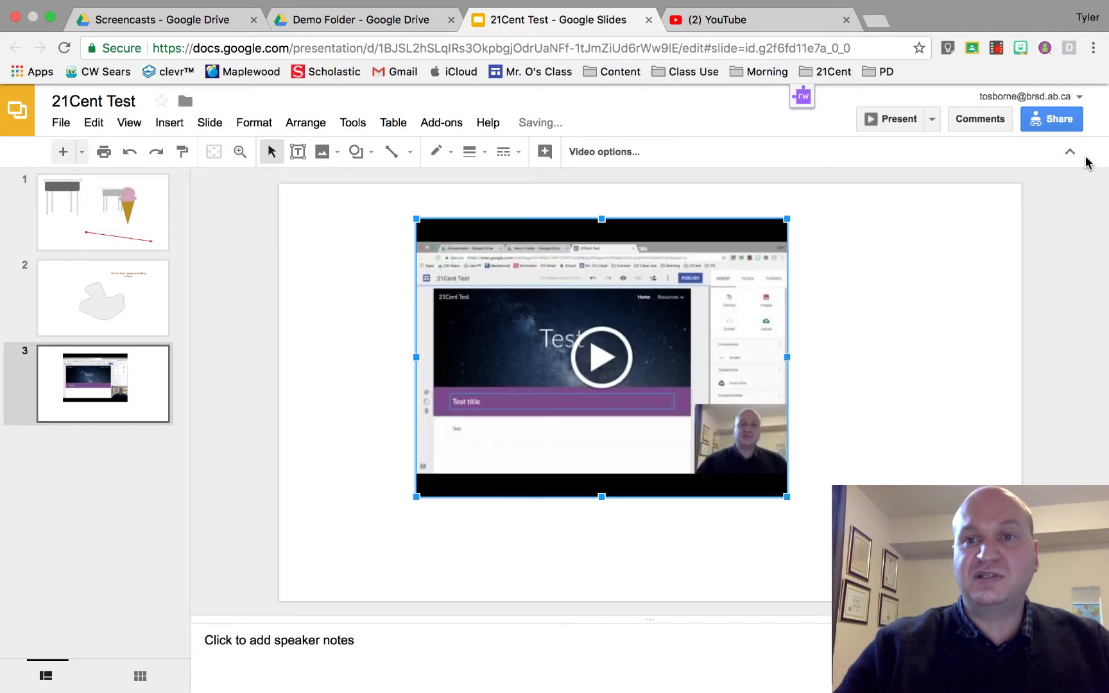
- Present the deck, step to slide 3 to watch the trimmed video play, then exit
{"action": "left_click", "coordinate": [899, 118]}
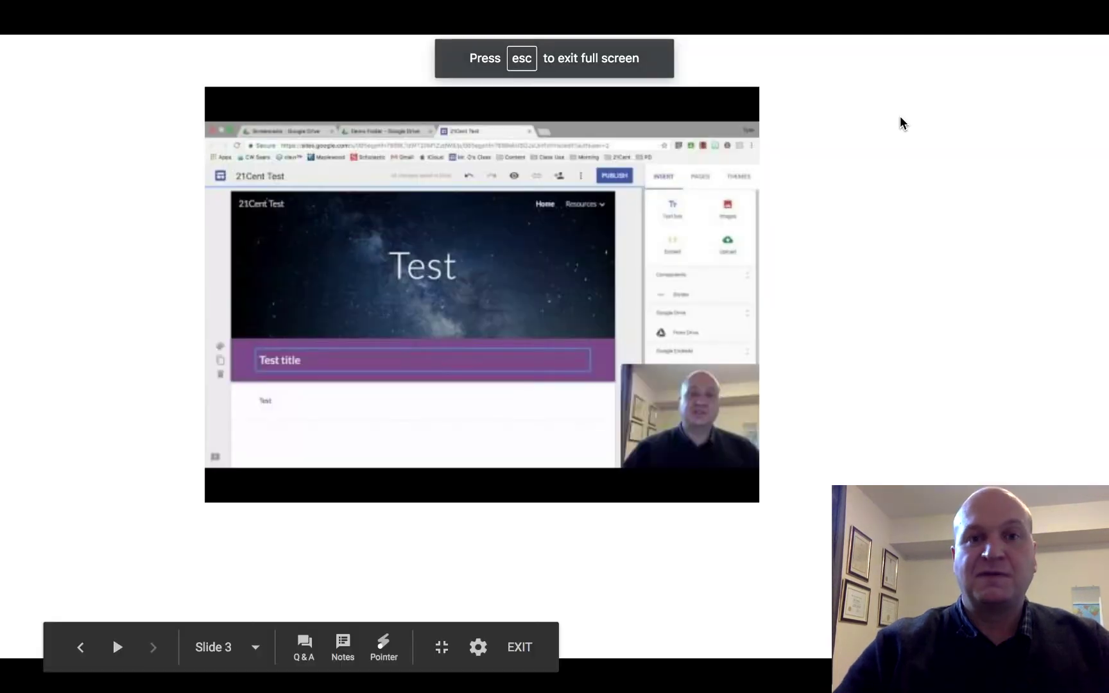
{"action": "key", "text": "Left"}
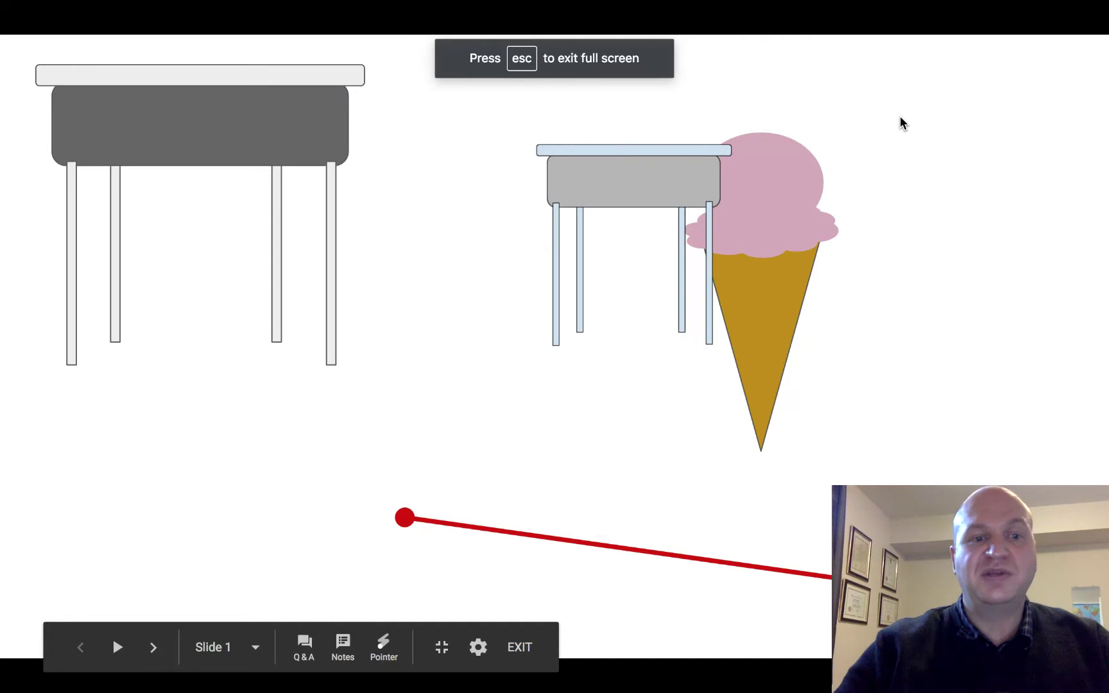
{"action": "key", "text": "Right"}
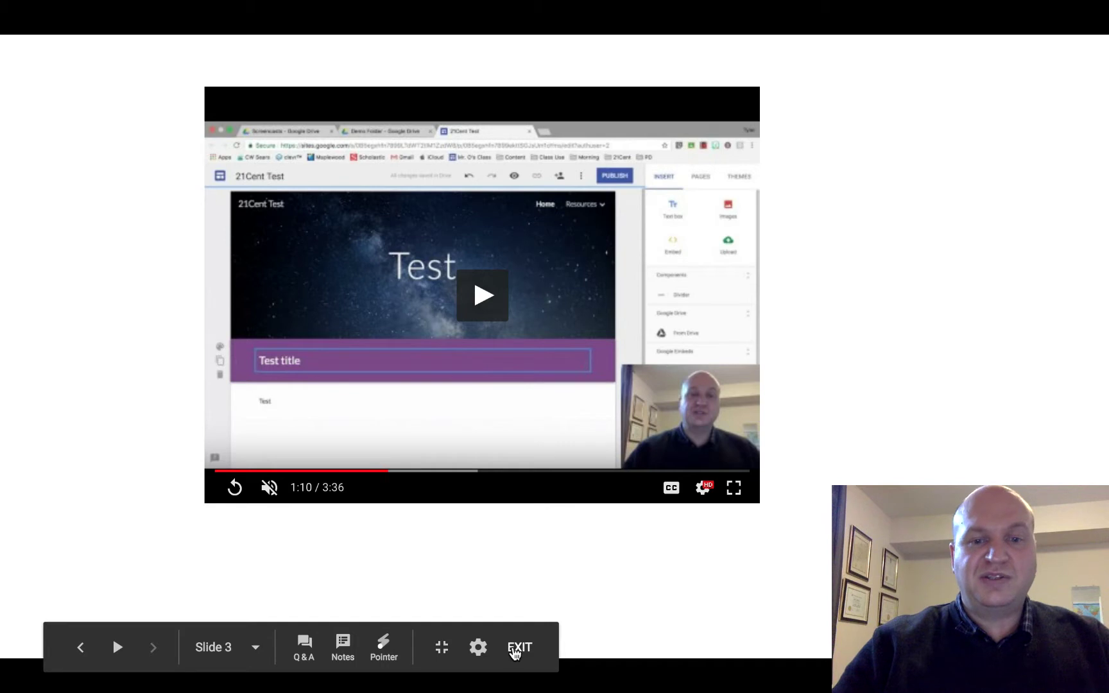
{"action": "left_click", "coordinate": [510, 649]}
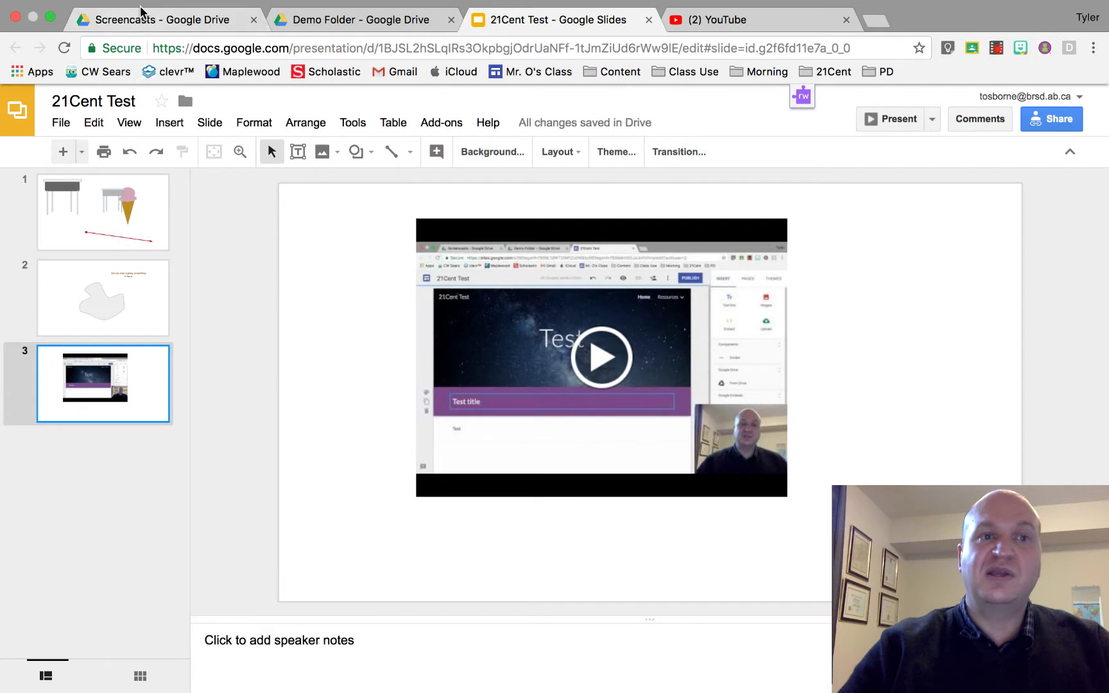
- Switch to the Screencasts folder in Google Drive
{"action": "left_click", "coordinate": [145, 22]}
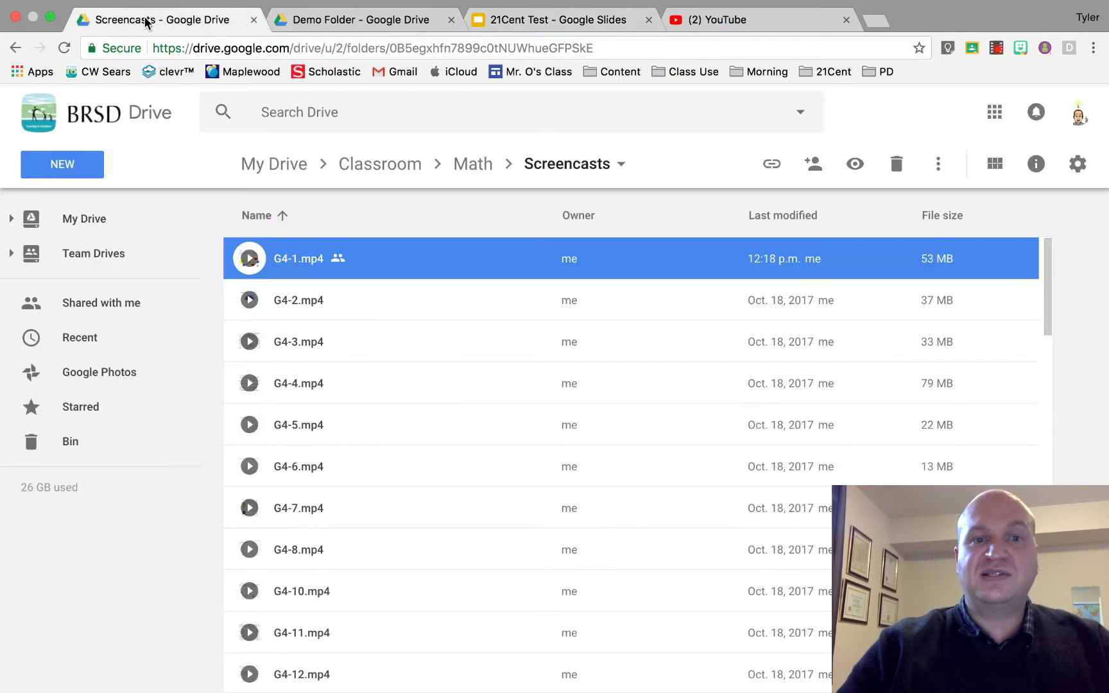
- Set G4-4.mp4's link sharing to On – Anyone with the link and save it
{"action": "left_click", "coordinate": [282, 390]}
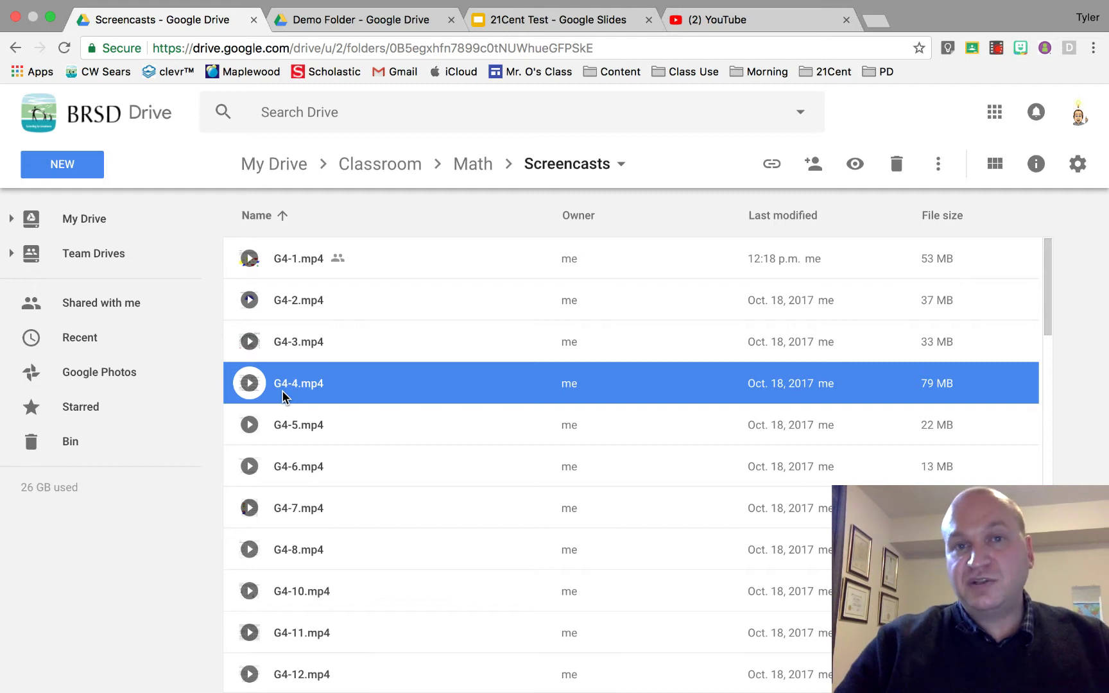
{"action": "right_click", "coordinate": [282, 390]}
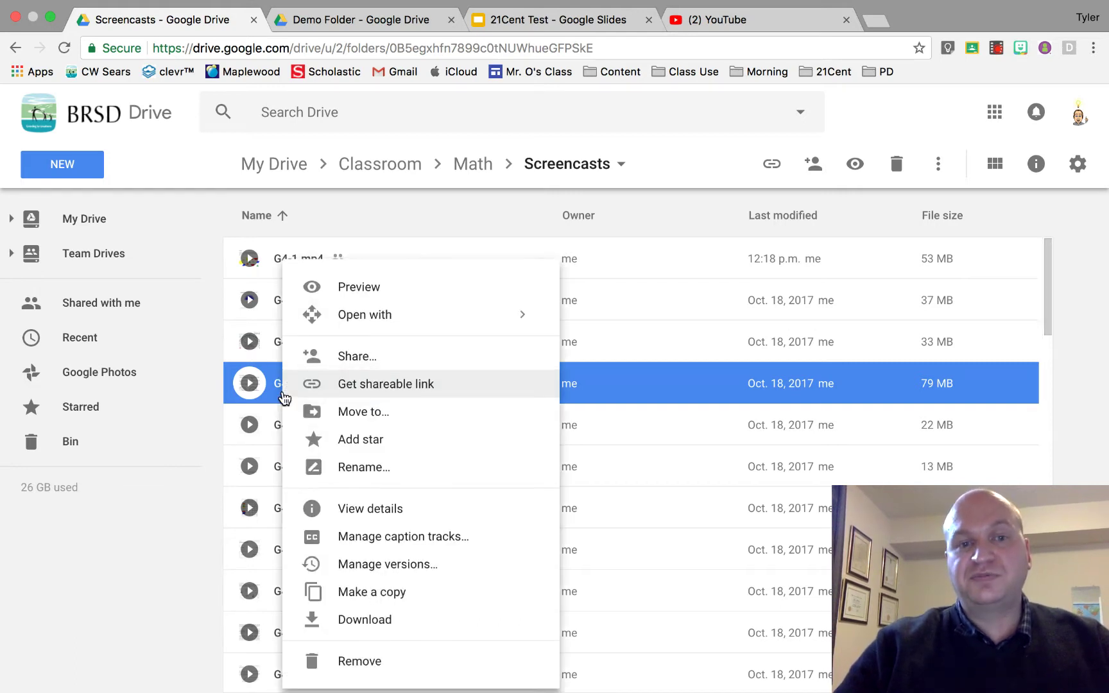
{"action": "left_click", "coordinate": [329, 370]}
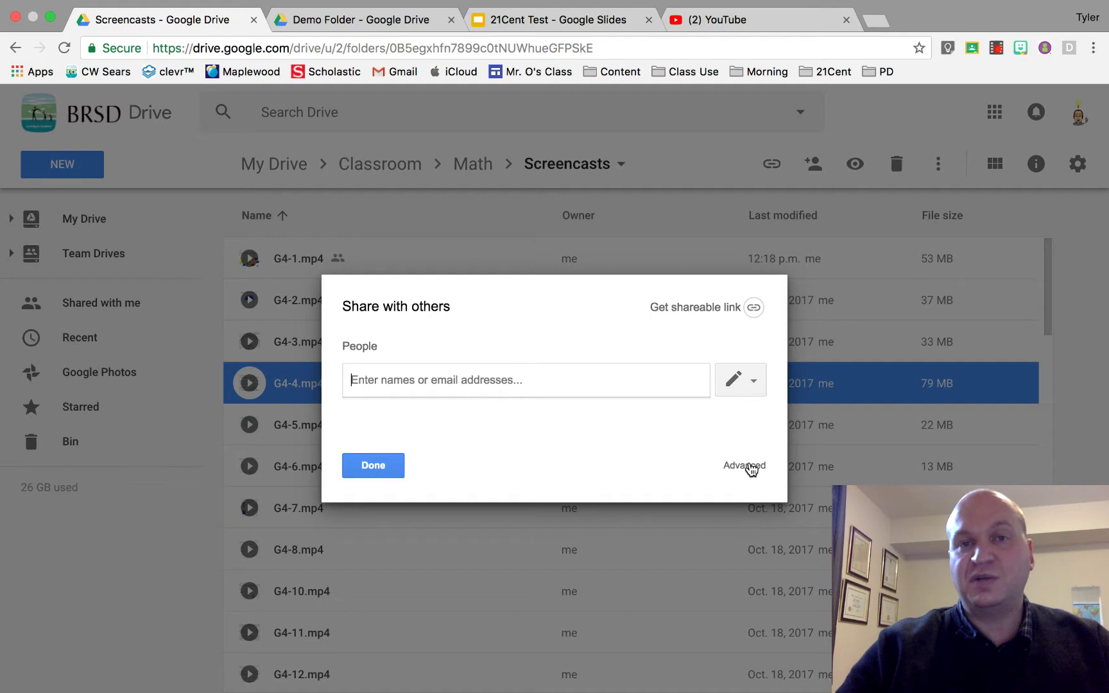
{"action": "left_click", "coordinate": [751, 469]}
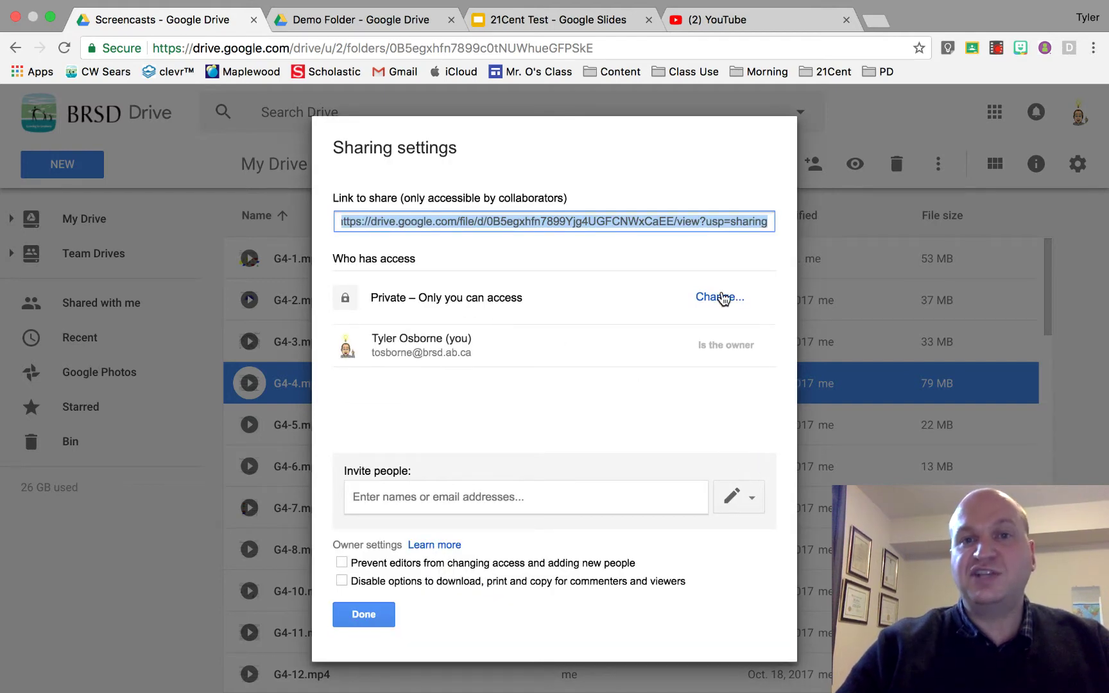
{"action": "left_click", "coordinate": [722, 296]}
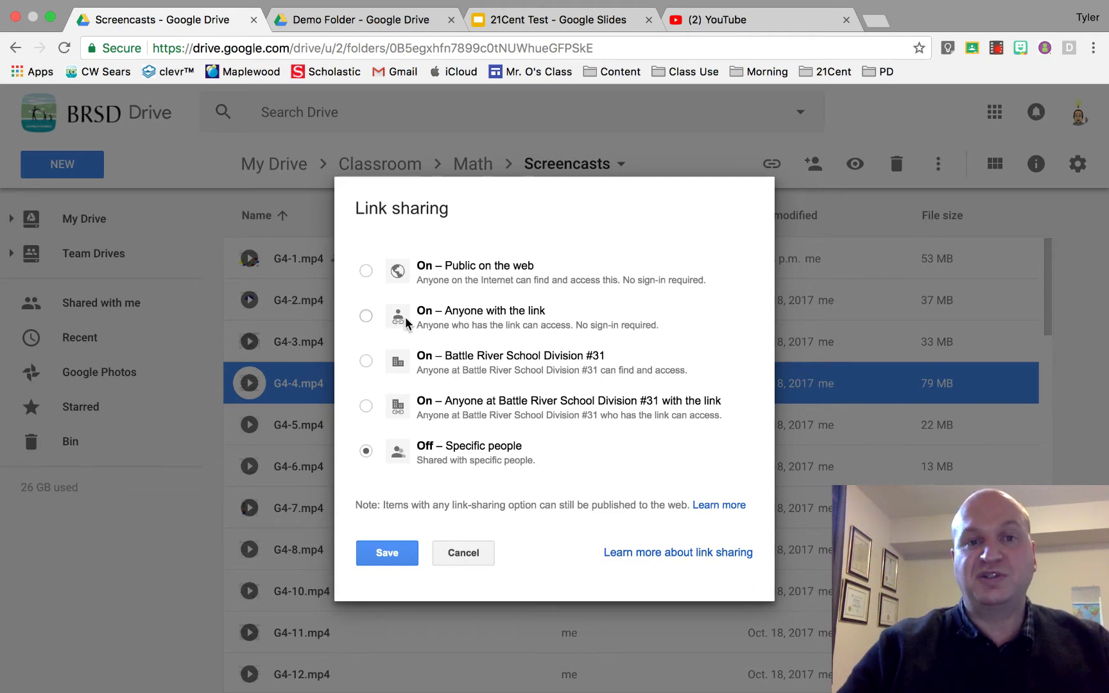
{"action": "left_click", "coordinate": [366, 316]}
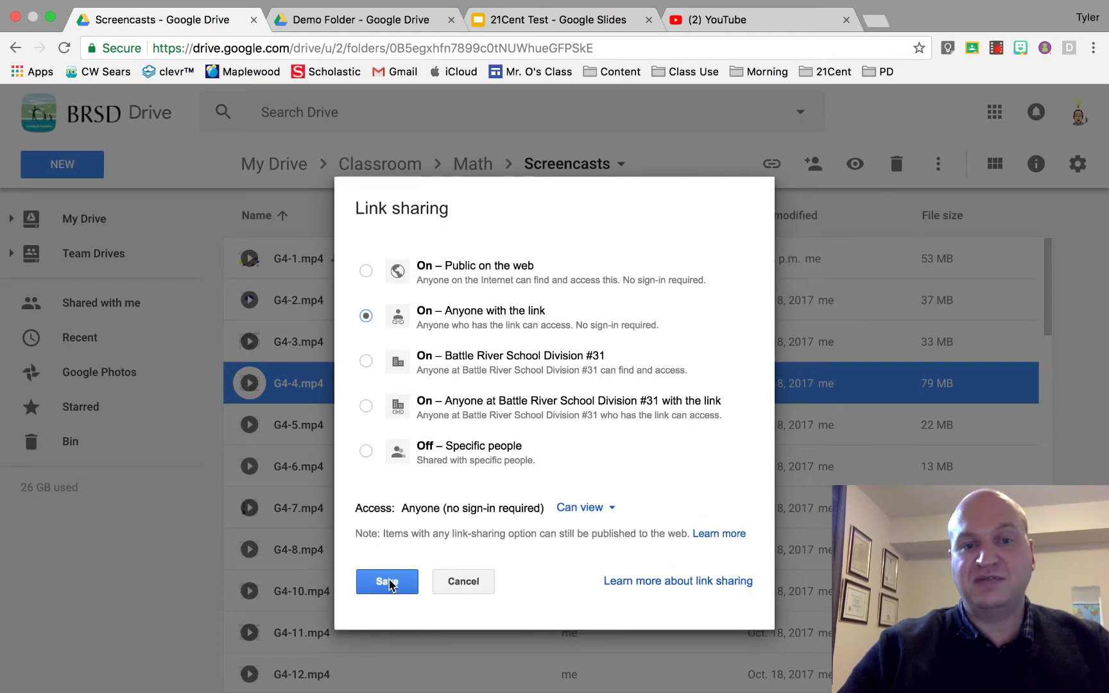
{"action": "left_click", "coordinate": [465, 578]}
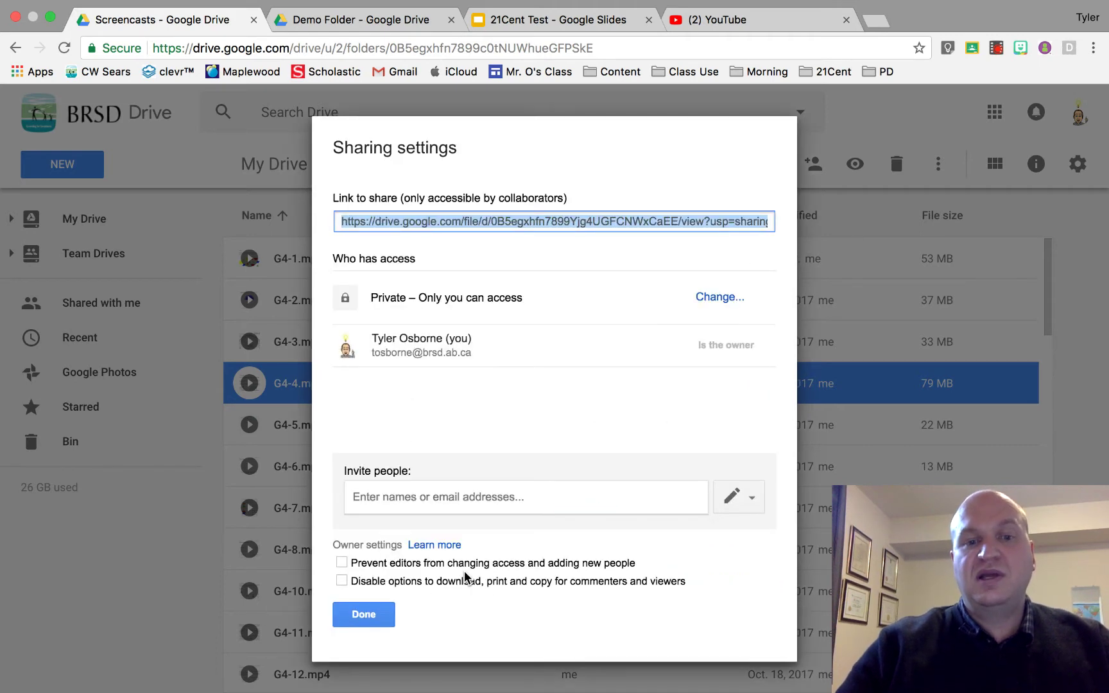
{"action": "left_click", "coordinate": [363, 614]}
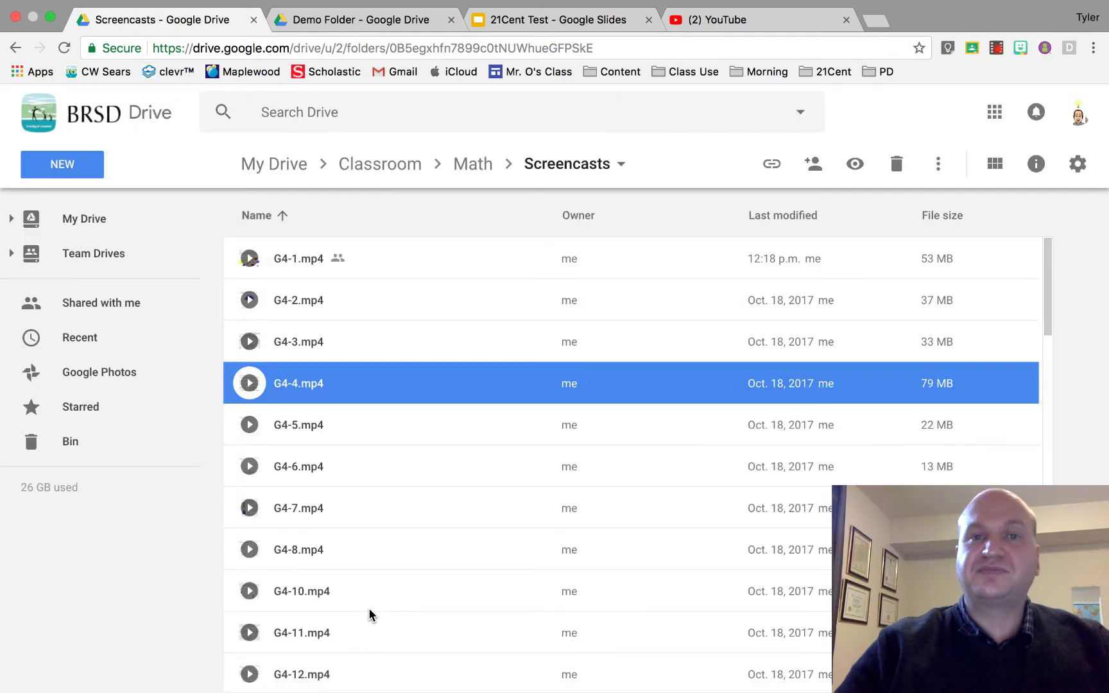
- Return to the 21Cent Test presentation in Google Slides
{"action": "left_click", "coordinate": [573, 20]}
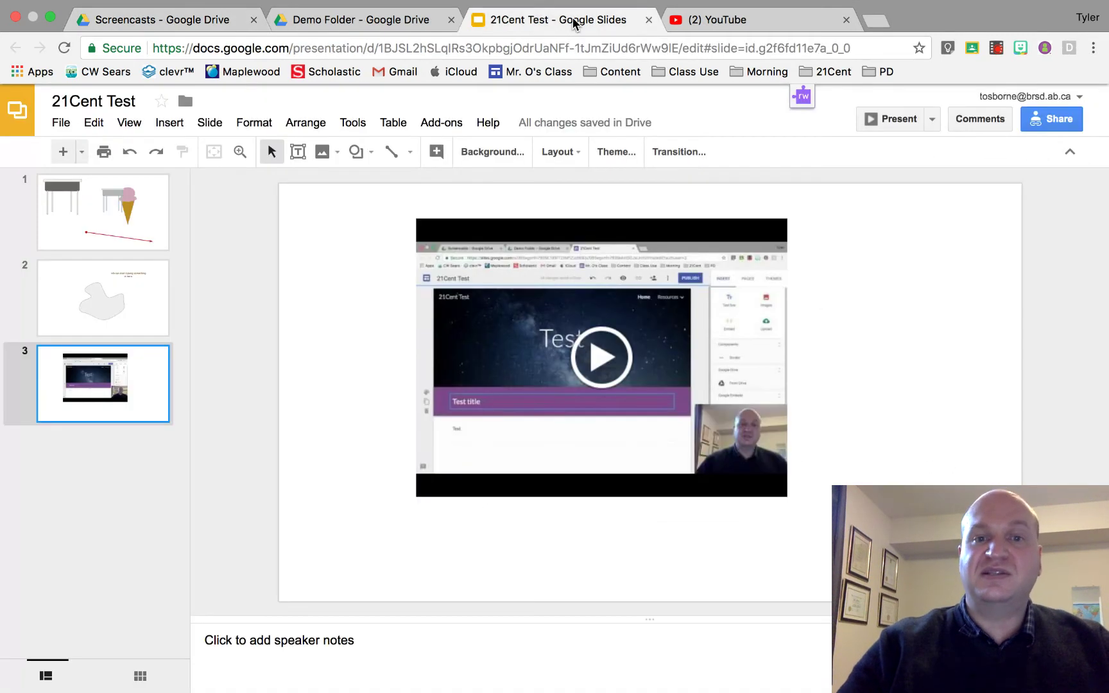